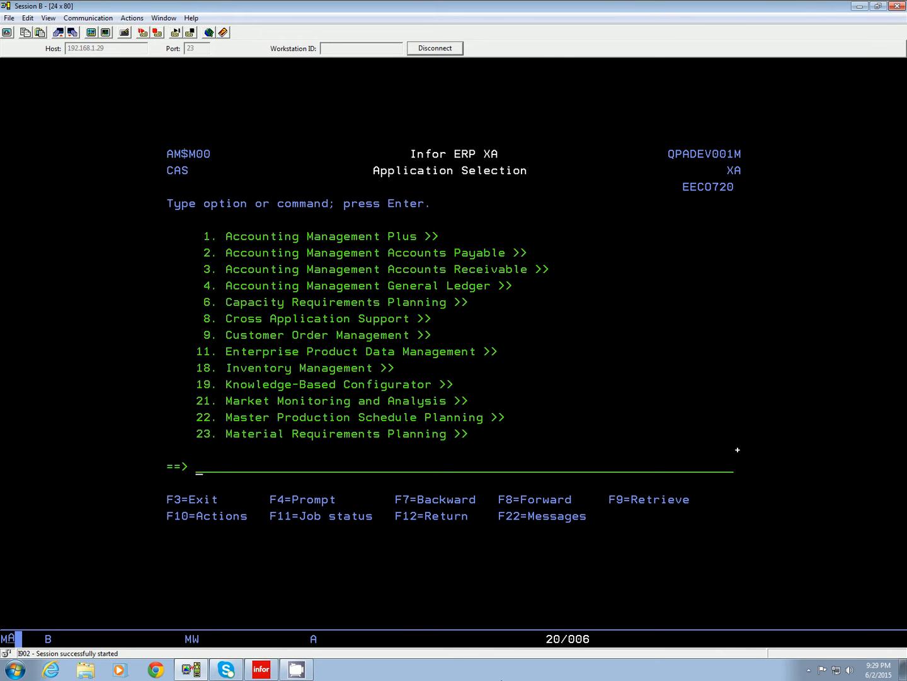
Go to Inventory Management (IM), choose Transaction Processing (3), and open transaction Entry (1).
{"action": "type", "text": "IM"}
{"action": "key", "text": "Return"}
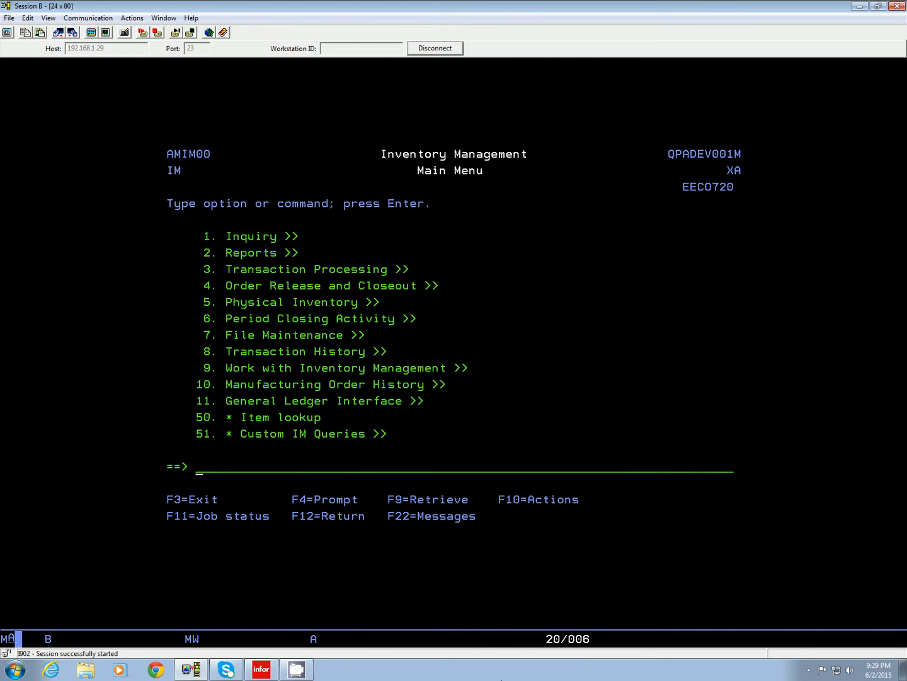
{"action": "type", "text": "3"}
{"action": "key", "text": "Return"}
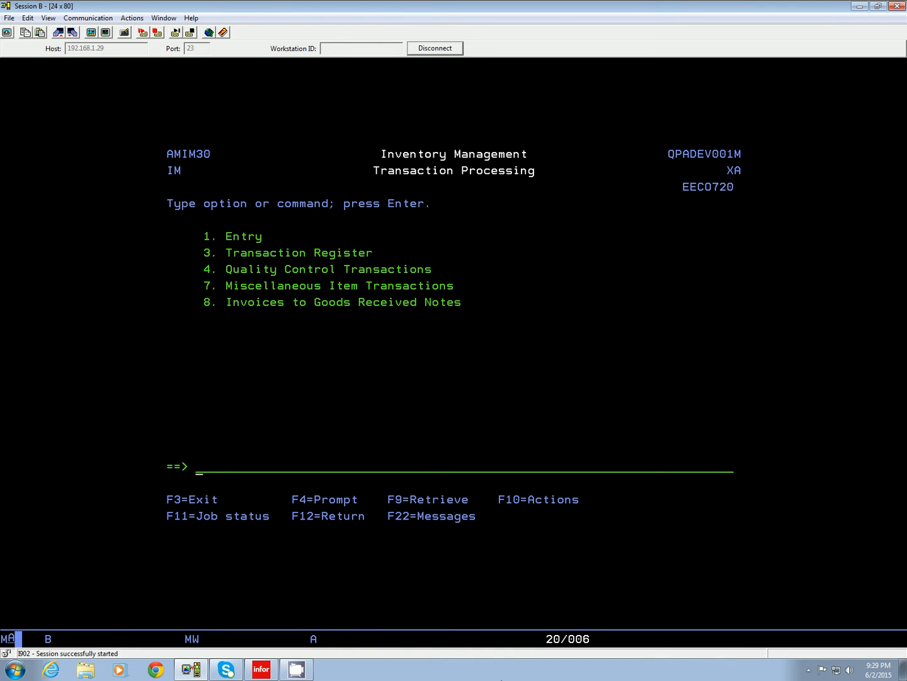
{"action": "type", "text": "1"}
{"action": "key", "text": "Return"}
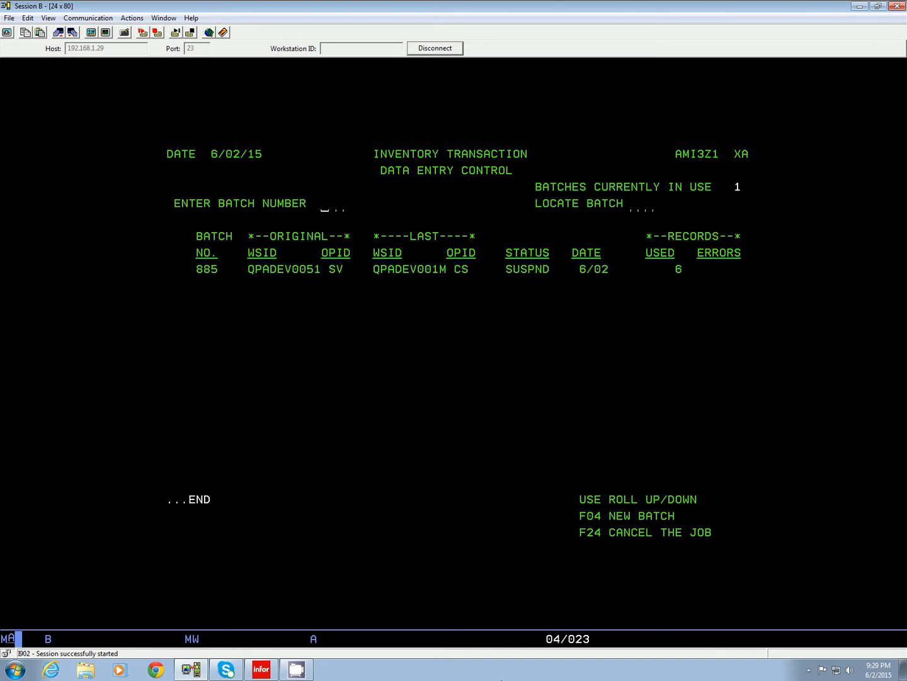
Start a new inventory transaction batch and enter transaction code 1 for a cost adjustment.
{"action": "key", "text": "F4"}
{"action": "key", "text": "Return"}
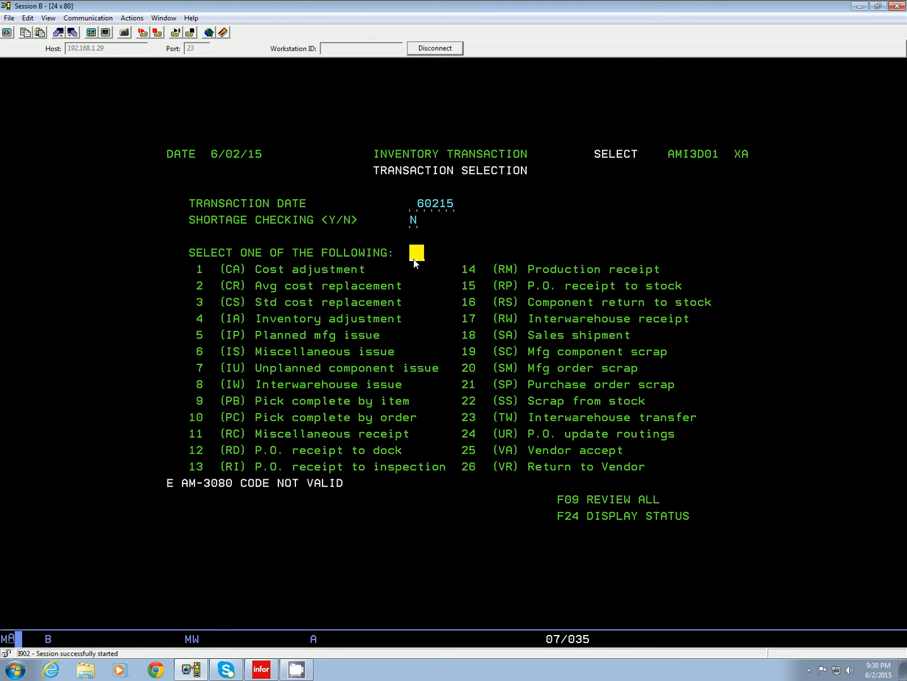
{"action": "type", "text": "15"}
{"action": "key", "text": "Return"}
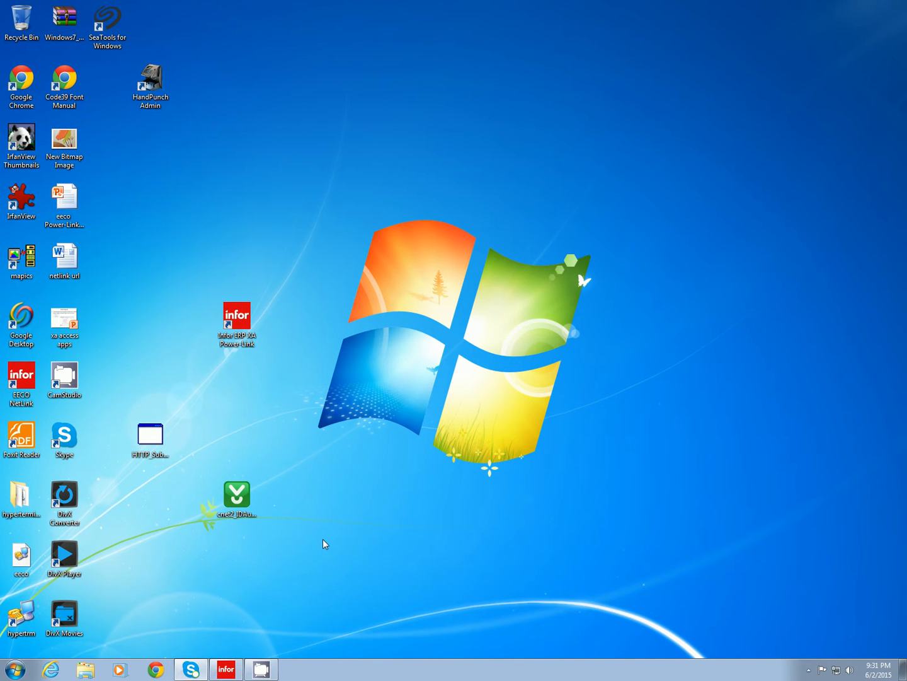
Switch to Infor ERP XA Power-Link, open Purchase Orders, and show the items of the second listed order.
{"action": "left_click", "coordinate": [231, 665]}
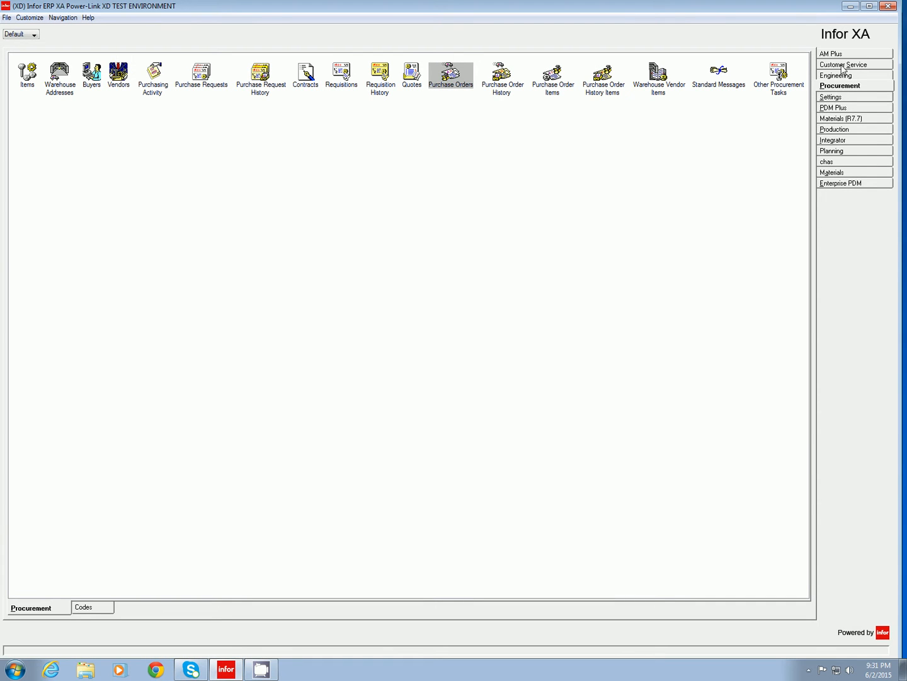
{"action": "left_click", "coordinate": [464, 88]}
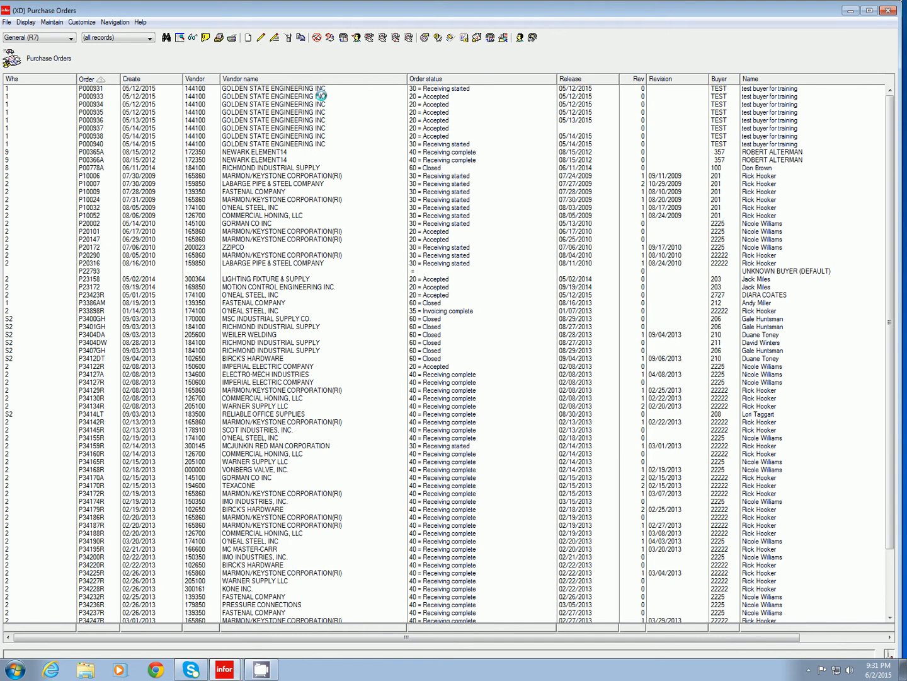
{"action": "double_click", "coordinate": [321, 96]}
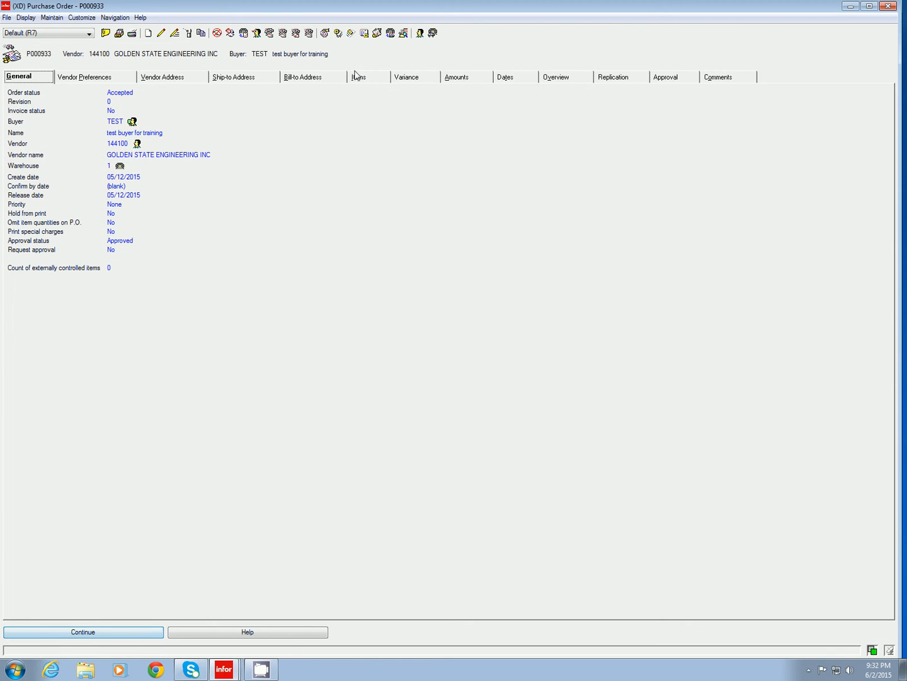
{"action": "left_click", "coordinate": [357, 77]}
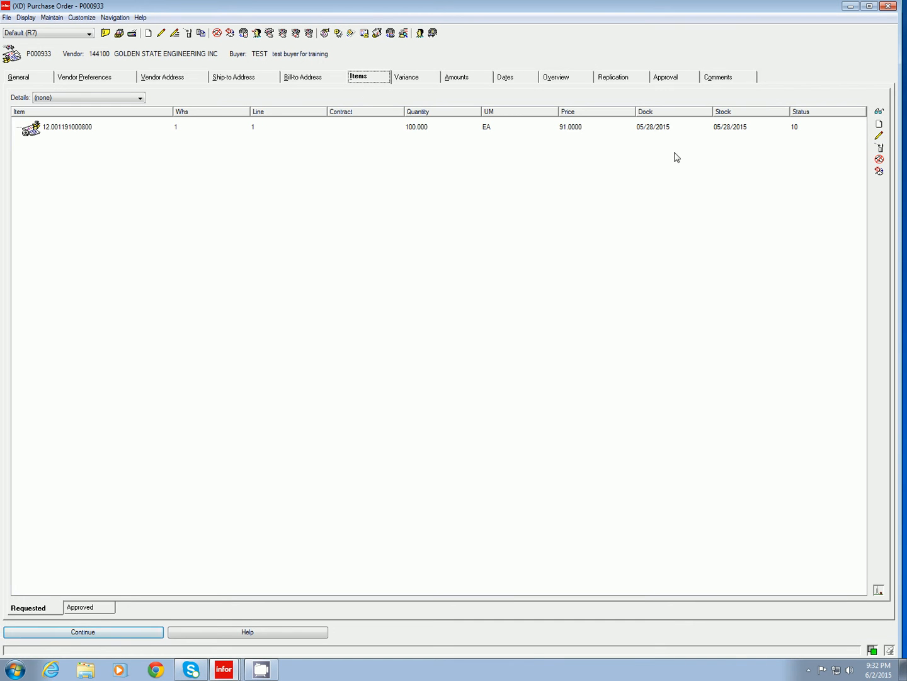
Complete receiving for item 12.001191000800 on line 1 with a blank reason code, and post the transaction.
{"action": "left_click", "coordinate": [85, 130]}
{"action": "right_click", "coordinate": [86, 130]}
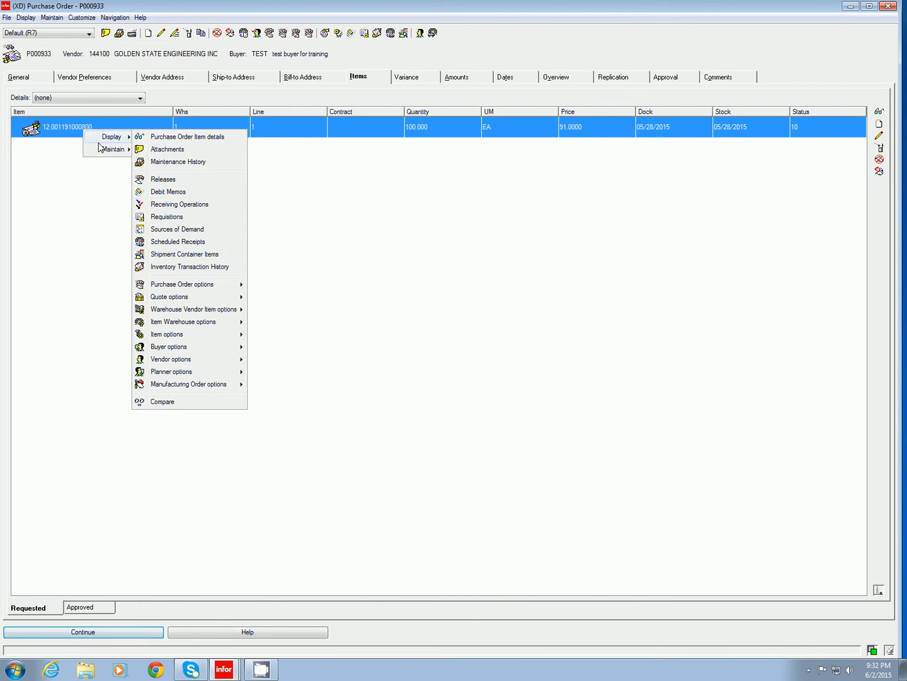
{"action": "mouse_move", "coordinate": [113, 150]}
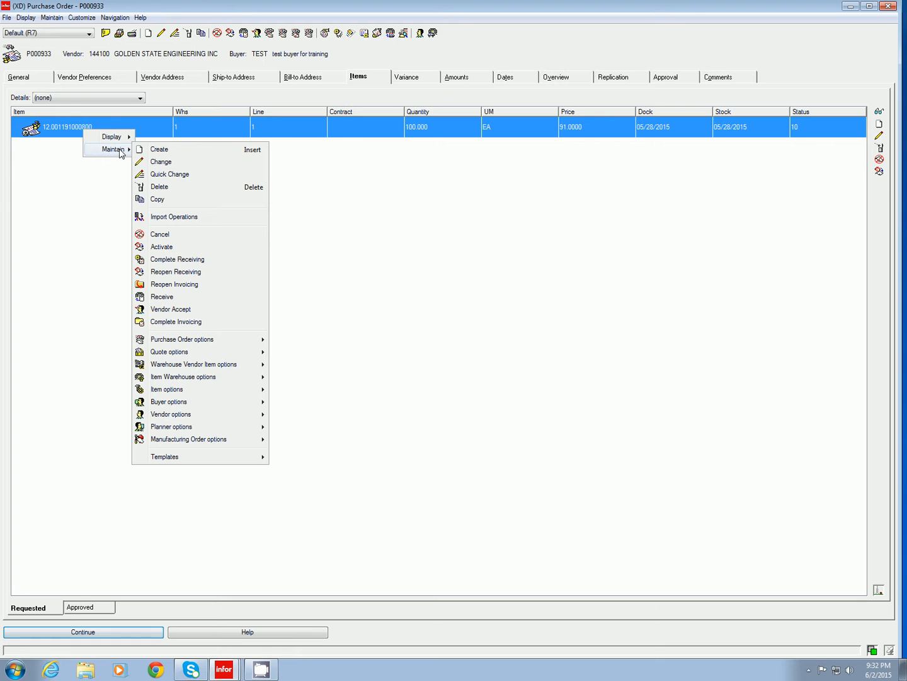
{"action": "left_click", "coordinate": [221, 259]}
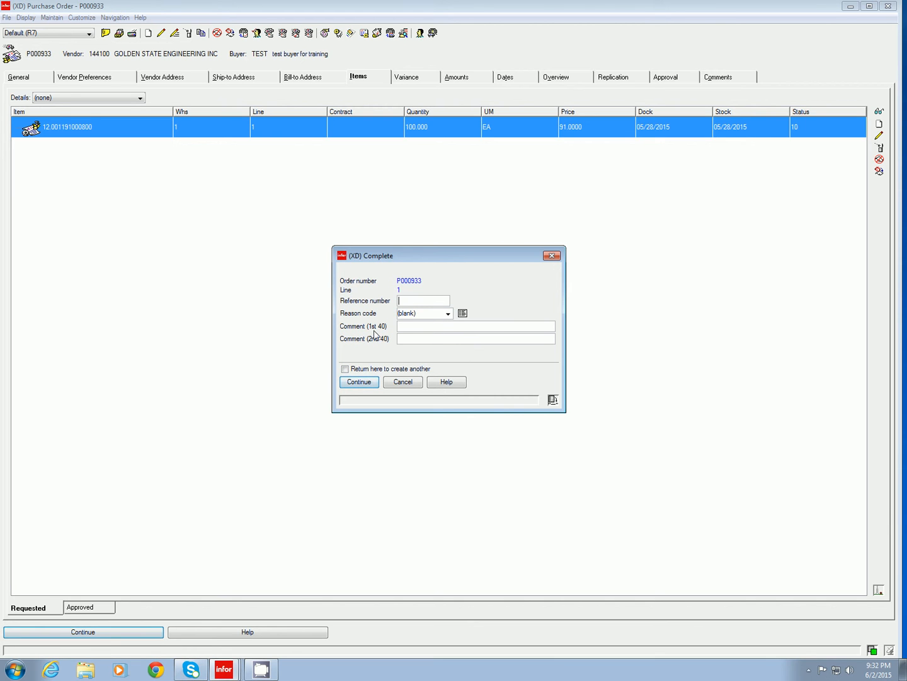
{"action": "left_click", "coordinate": [355, 382]}
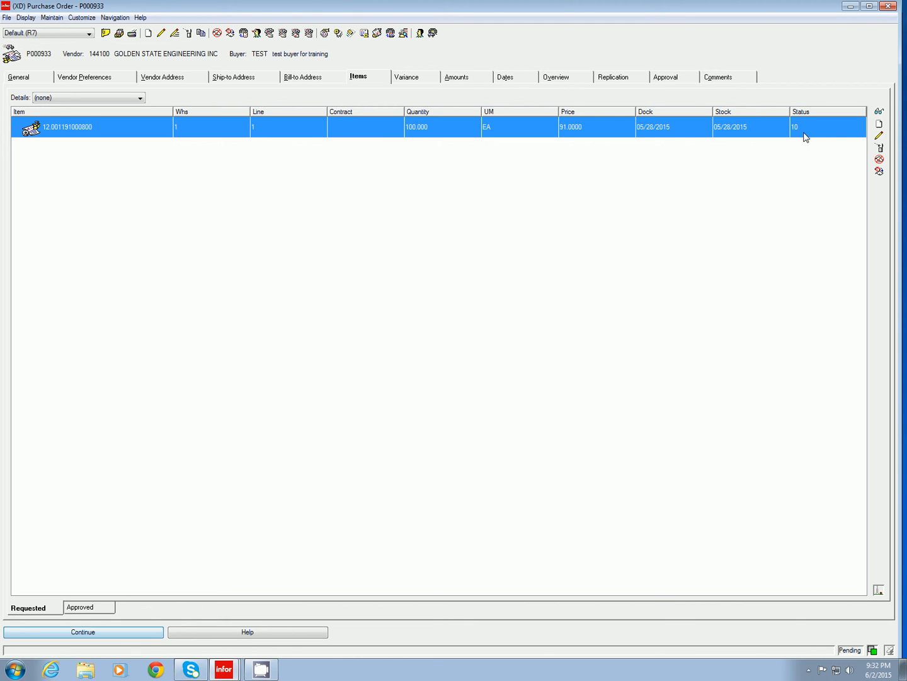
{"action": "left_click", "coordinate": [82, 633]}
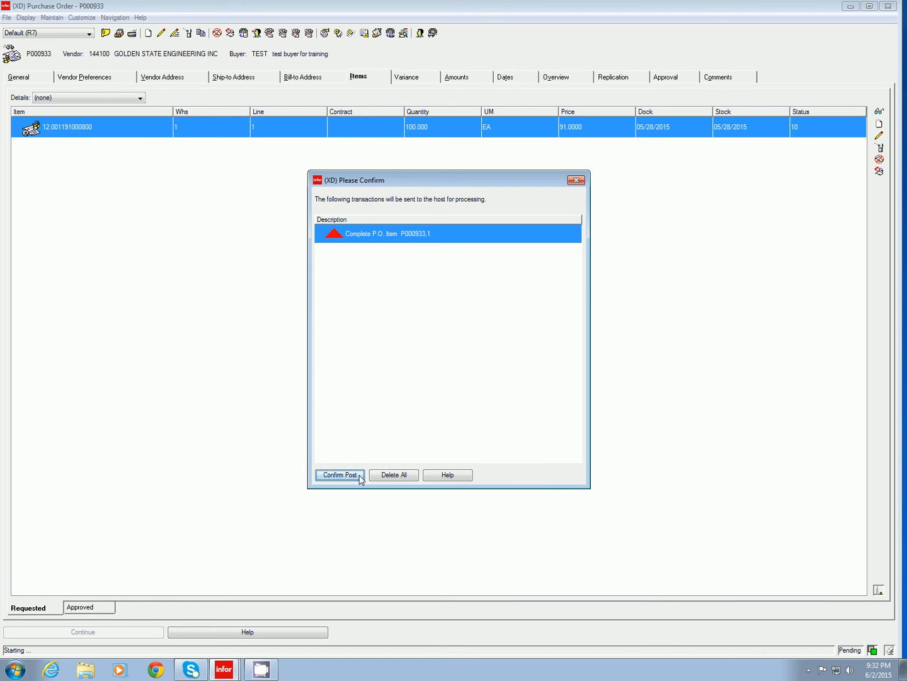
{"action": "left_click", "coordinate": [360, 476]}
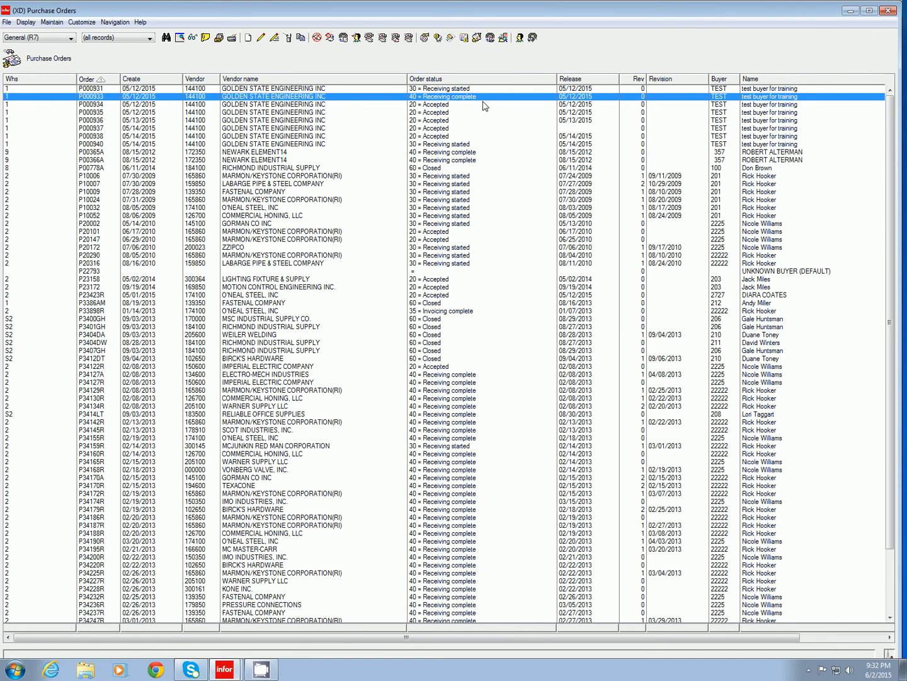
Receive a quantity of 45 of item 12.001191000800 to stock on the third listed purchase order, then close the order.
{"action": "double_click", "coordinate": [441, 106]}
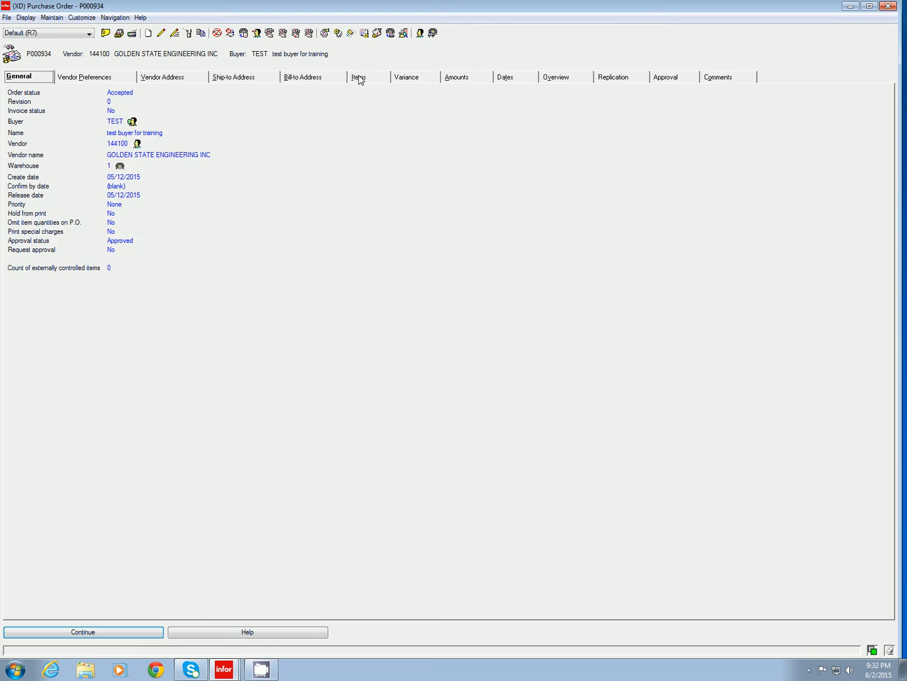
{"action": "left_click", "coordinate": [359, 76]}
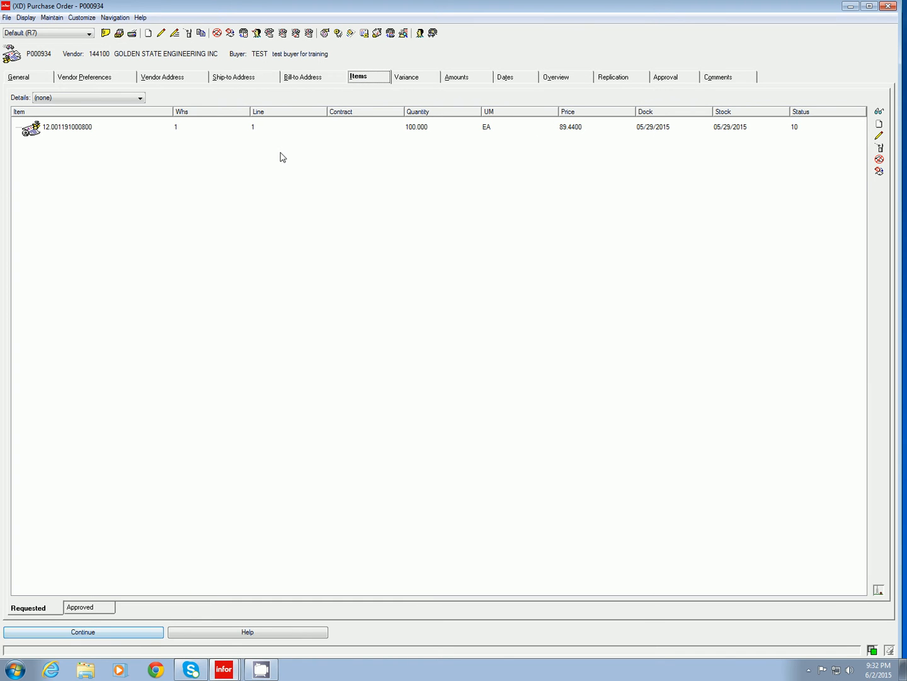
{"action": "left_click", "coordinate": [62, 131]}
{"action": "right_click", "coordinate": [62, 131]}
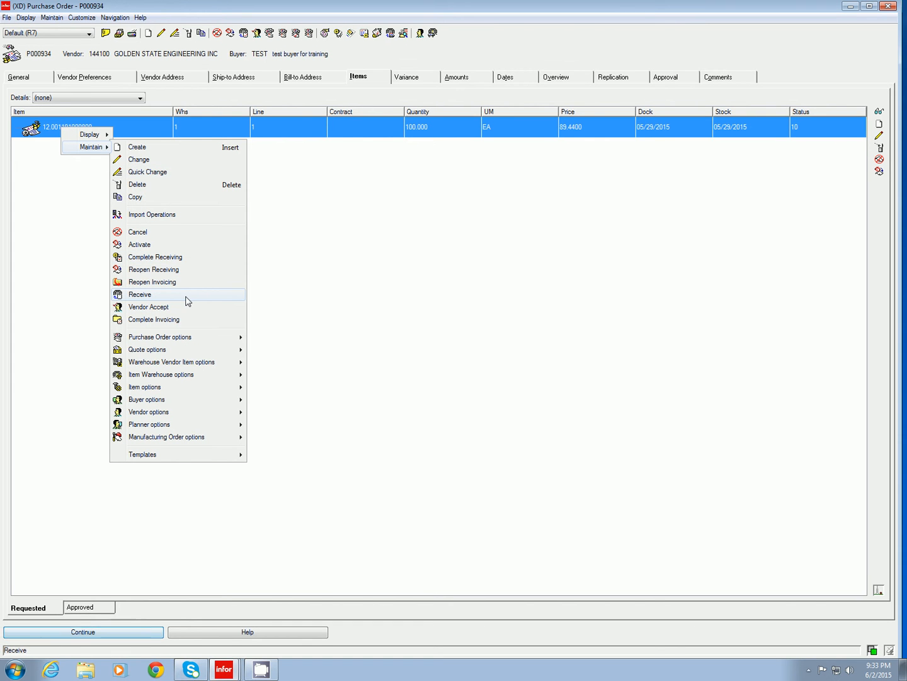
{"action": "left_click", "coordinate": [187, 301]}
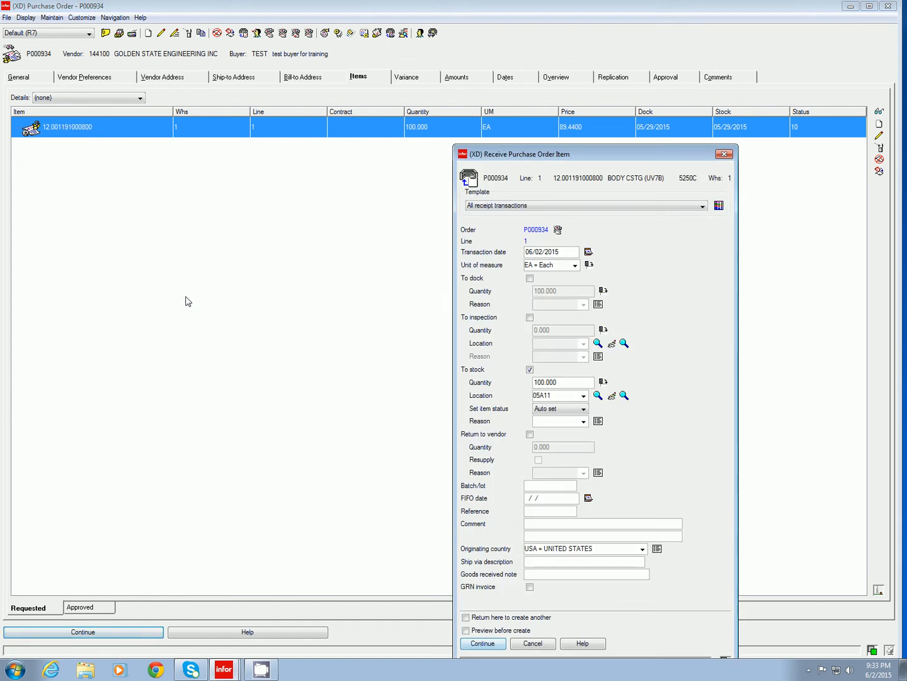
{"action": "left_click_drag", "start_coordinate": [635, 159], "coordinate": [589, 96]}
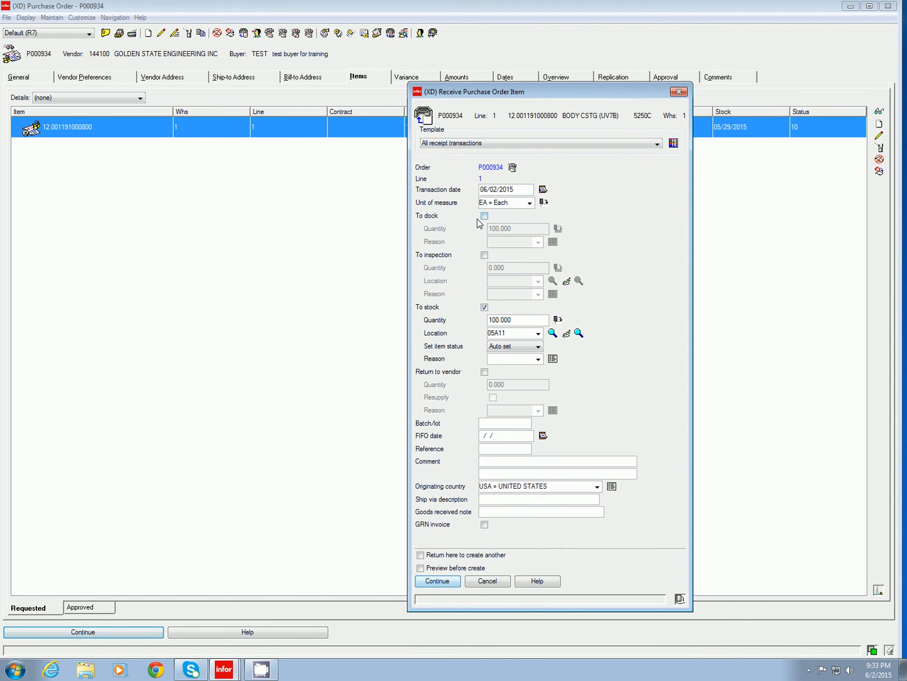
{"action": "double_click", "coordinate": [523, 320]}
{"action": "type", "text": "45"}
{"action": "left_click", "coordinate": [451, 582]}
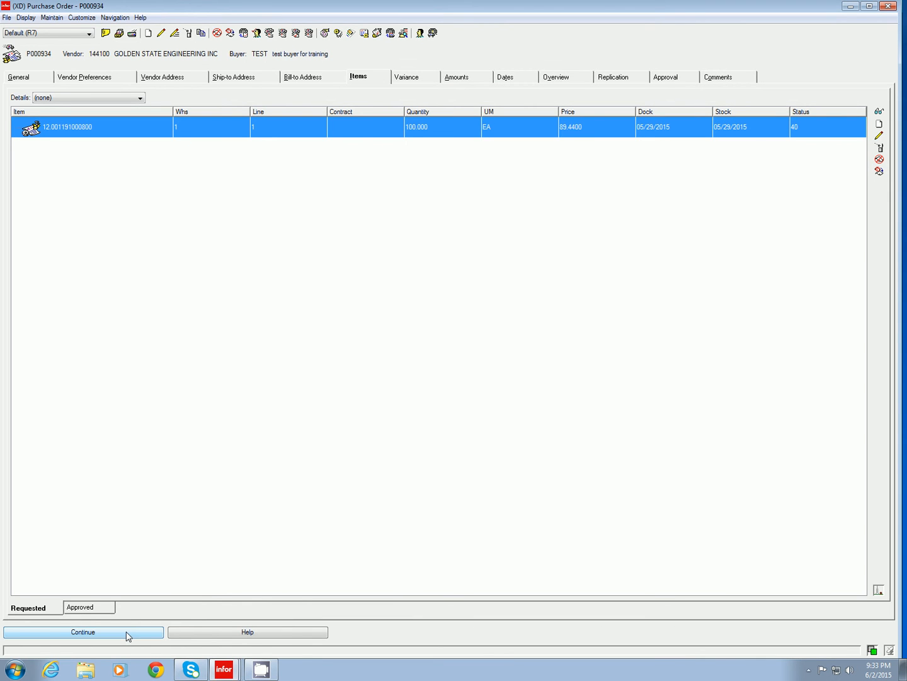
{"action": "left_click", "coordinate": [128, 632]}
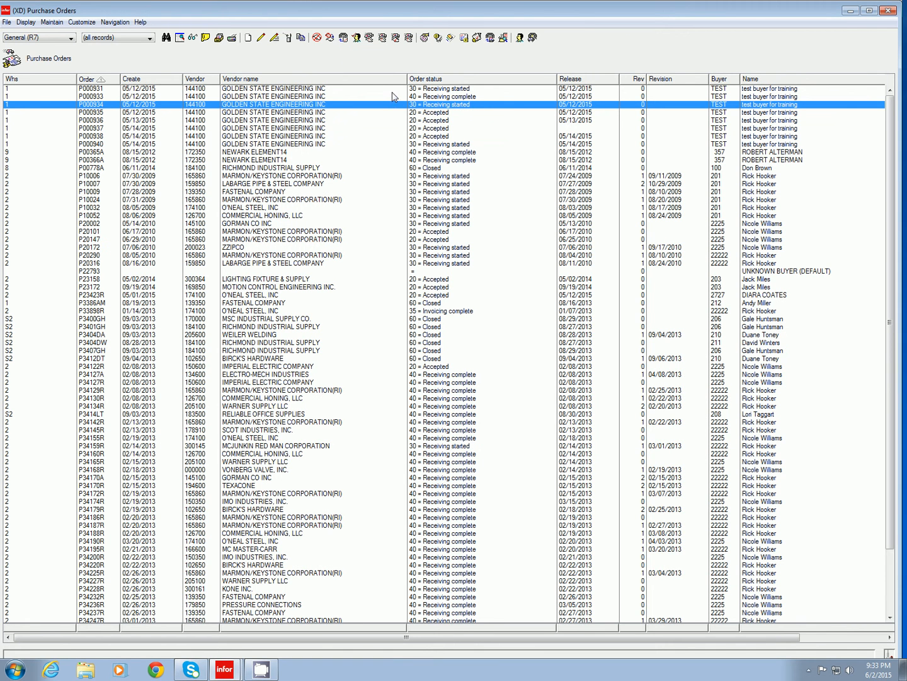
Review the inventory transaction history of item 12.001191000800 on the third listed purchase order, then return to the order list.
{"action": "double_click", "coordinate": [458, 107]}
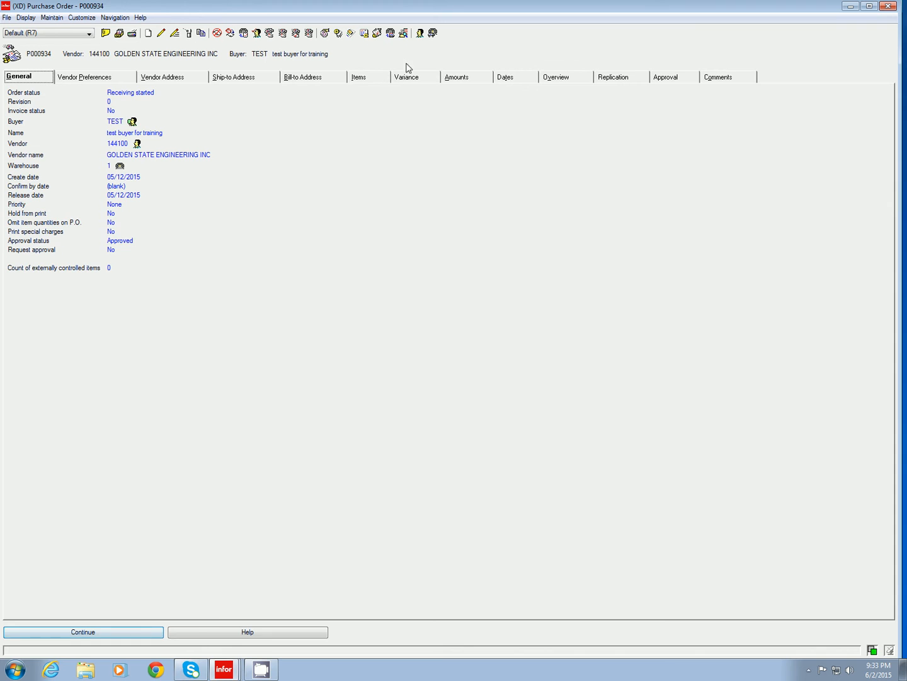
{"action": "left_click", "coordinate": [377, 81]}
{"action": "right_click", "coordinate": [102, 130]}
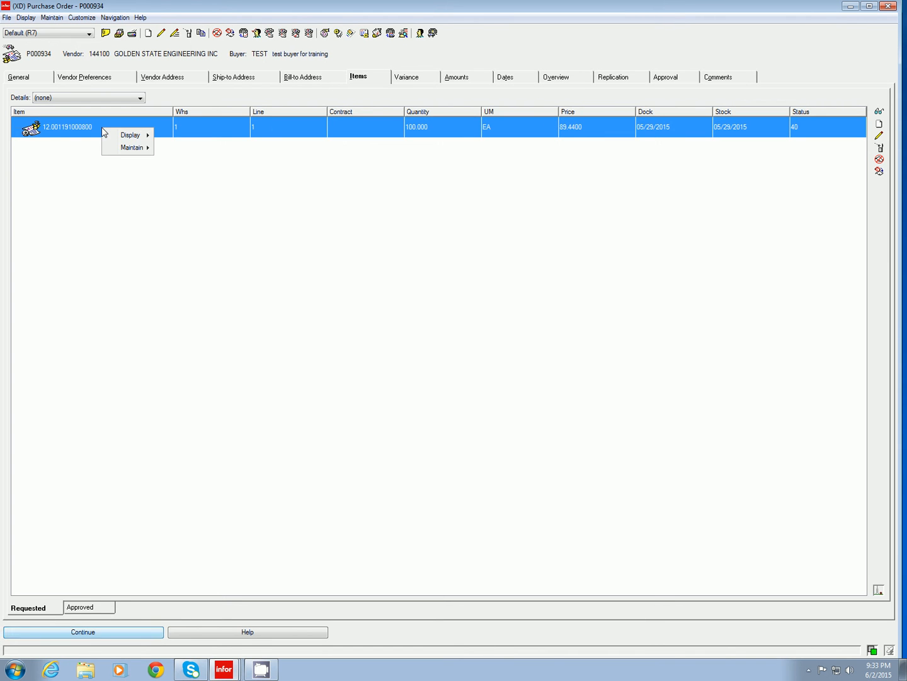
{"action": "mouse_move", "coordinate": [131, 135]}
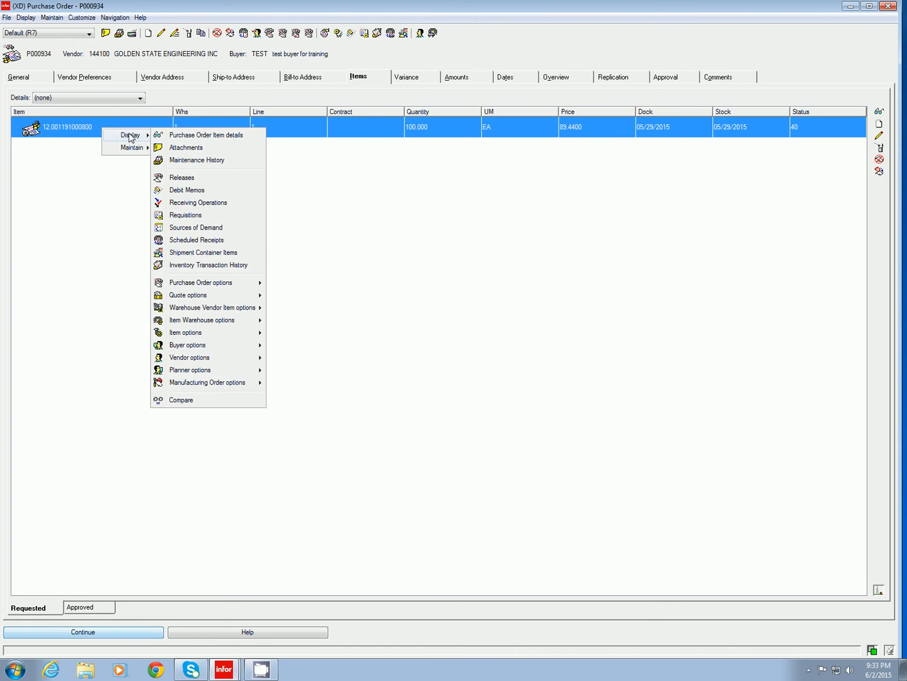
{"action": "left_click", "coordinate": [236, 266]}
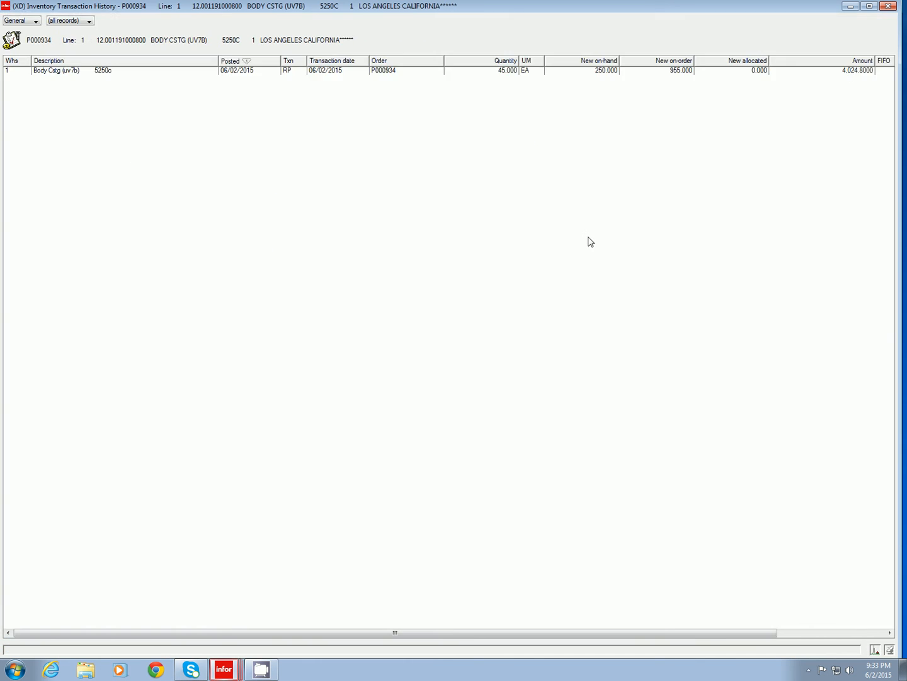
{"action": "left_click", "coordinate": [300, 86]}
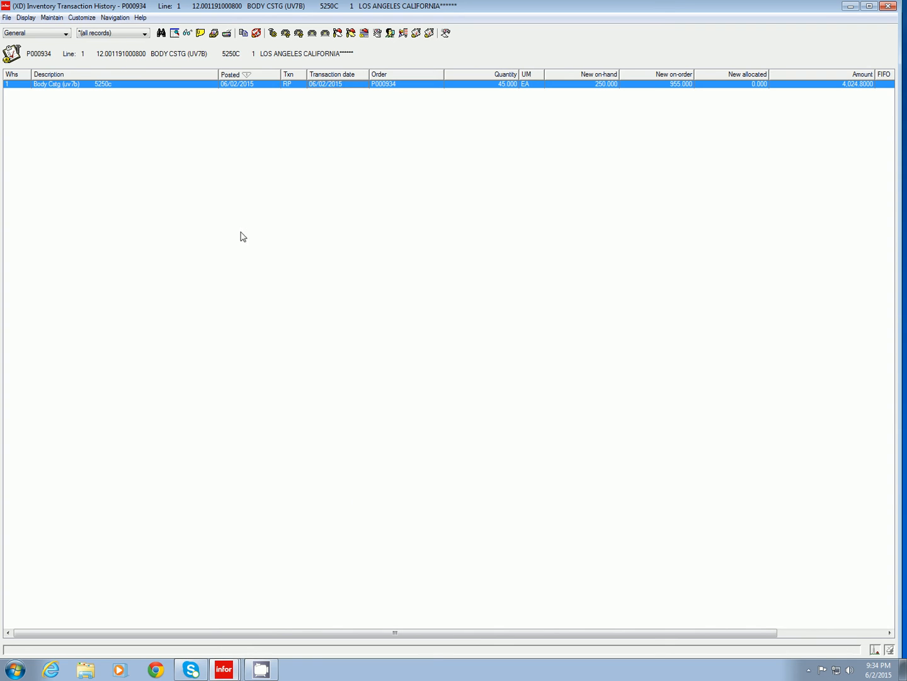
{"action": "left_click", "coordinate": [888, 7]}
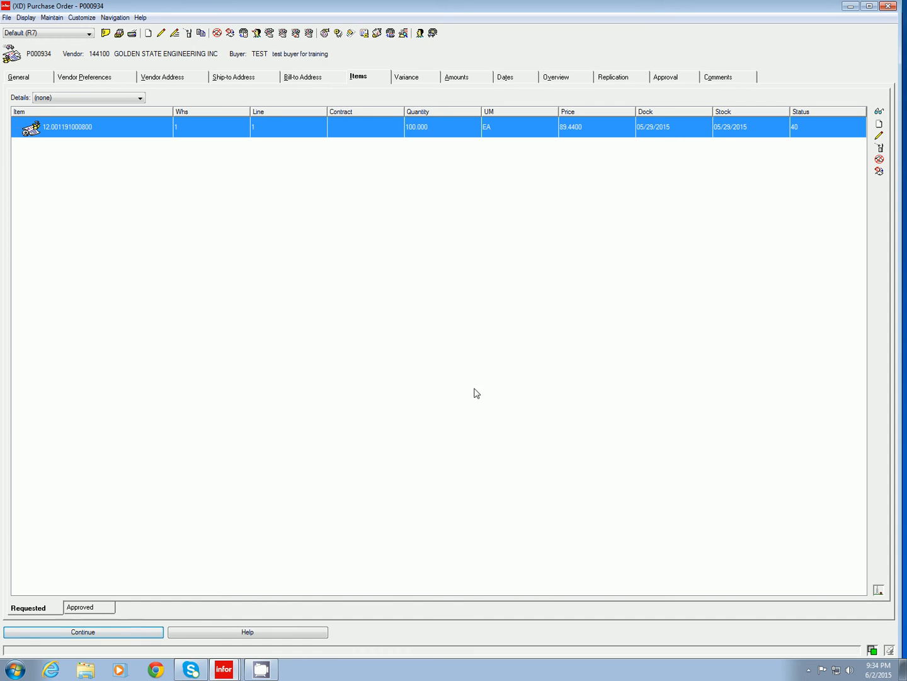
{"action": "left_click", "coordinate": [163, 633]}
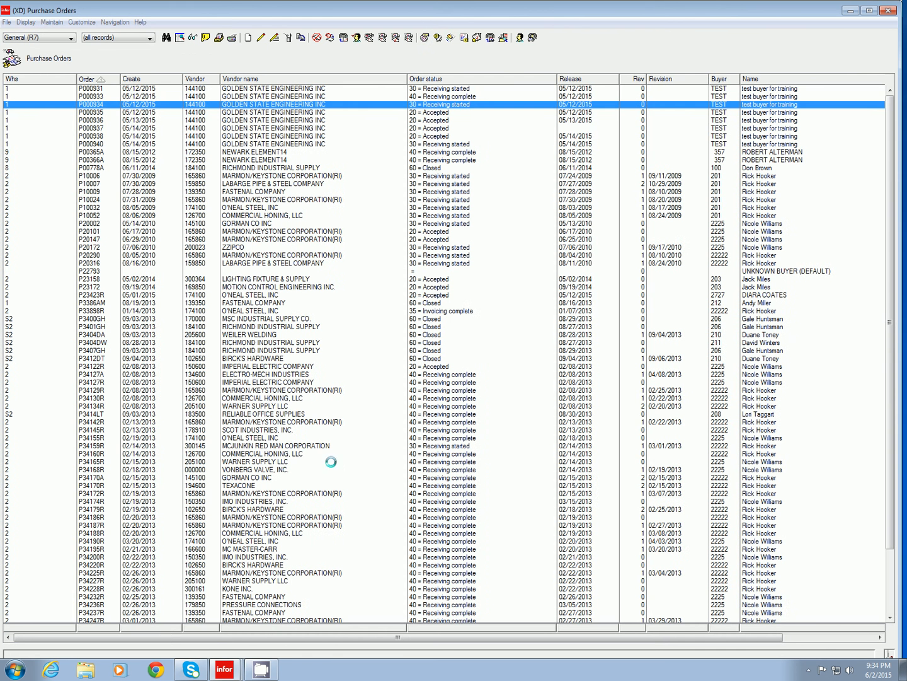
Examine the item lines of the fourth listed purchase order, then return to the order list.
{"action": "left_click", "coordinate": [441, 113]}
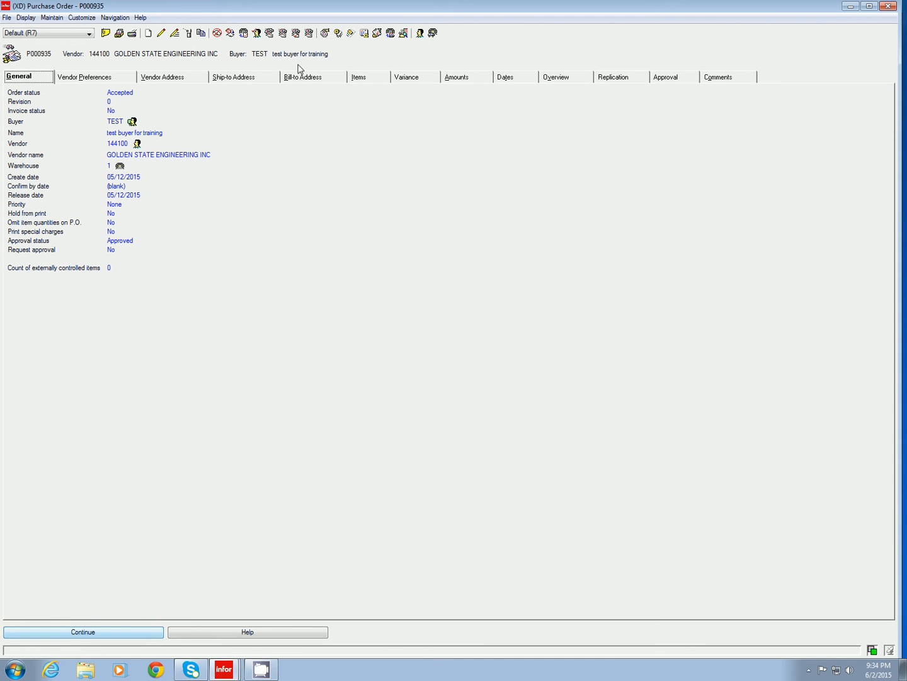
{"action": "left_click", "coordinate": [367, 80]}
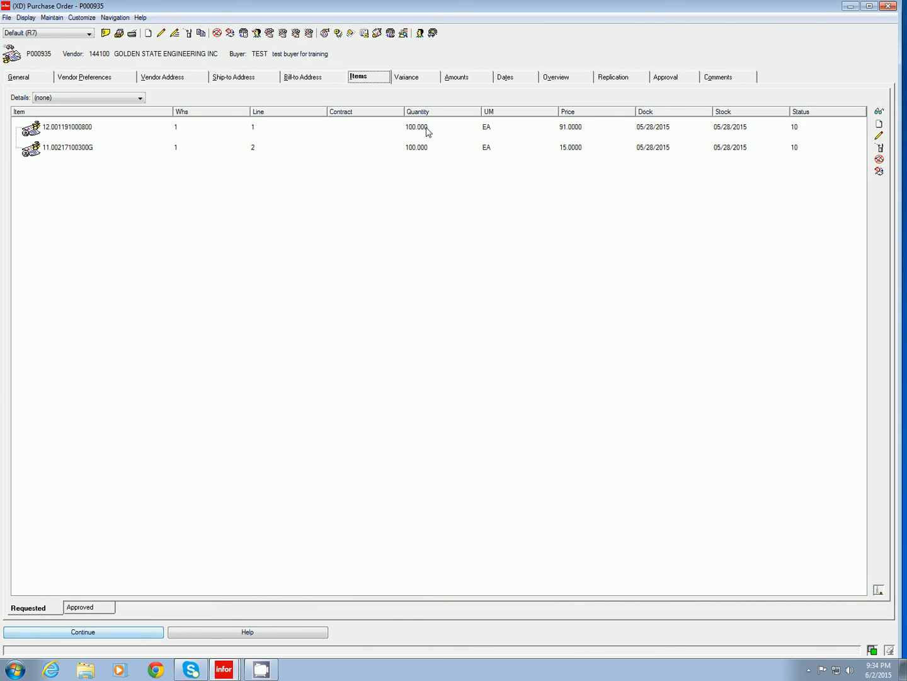
{"action": "left_click", "coordinate": [426, 127]}
{"action": "left_click", "coordinate": [411, 154]}
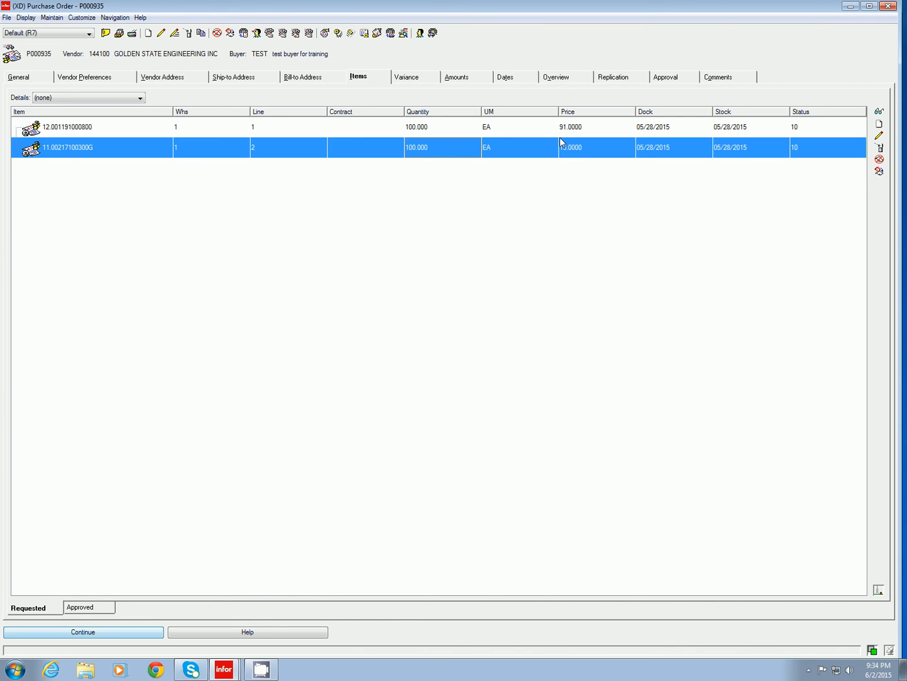
{"action": "left_click", "coordinate": [889, 7]}
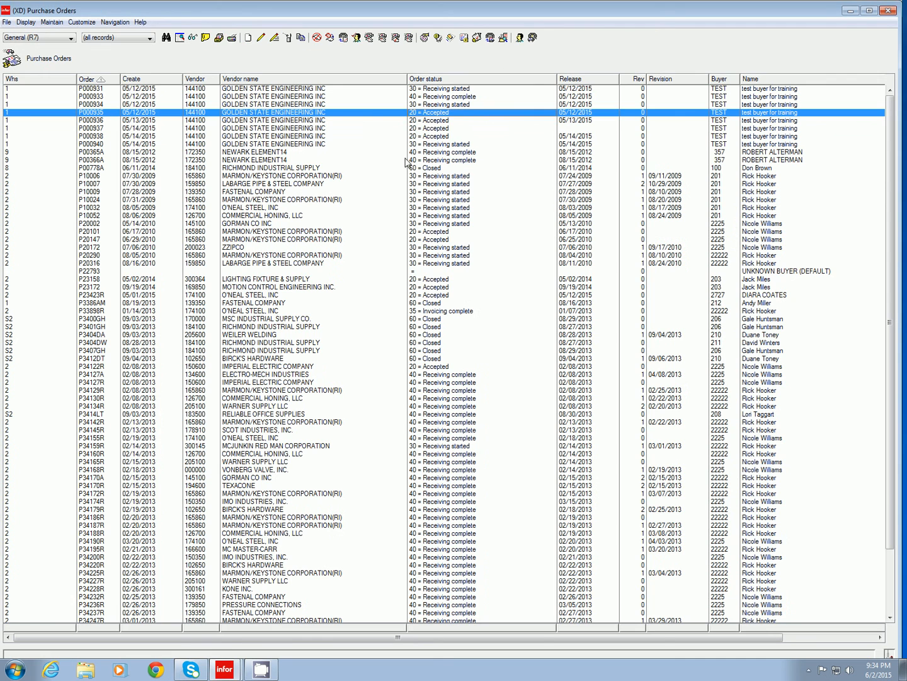
Run Receive Complete on the whole fourth listed purchase order without a template.
{"action": "right_click", "coordinate": [362, 113]}
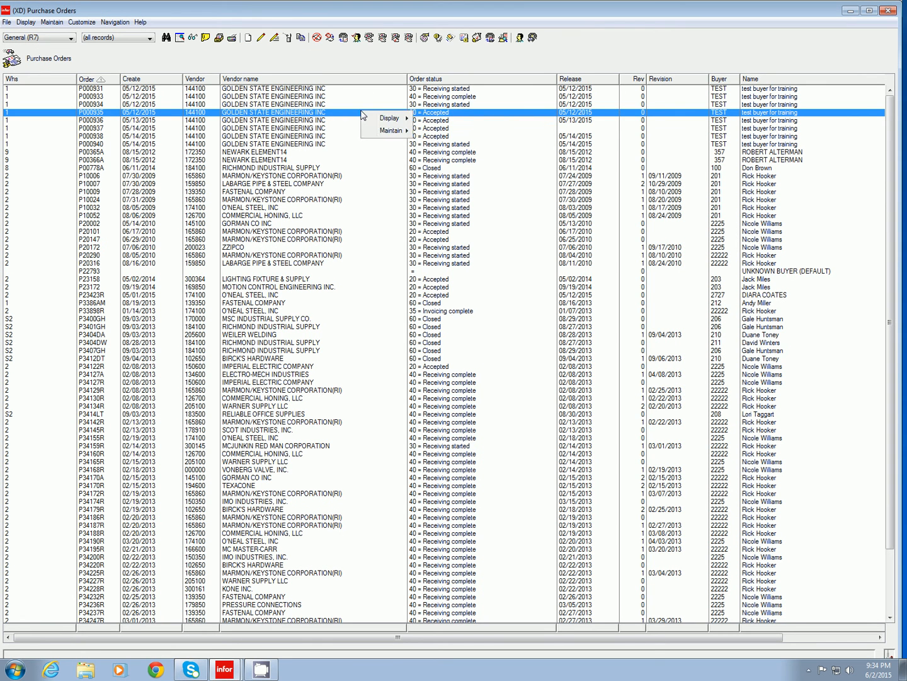
{"action": "mouse_move", "coordinate": [386, 131]}
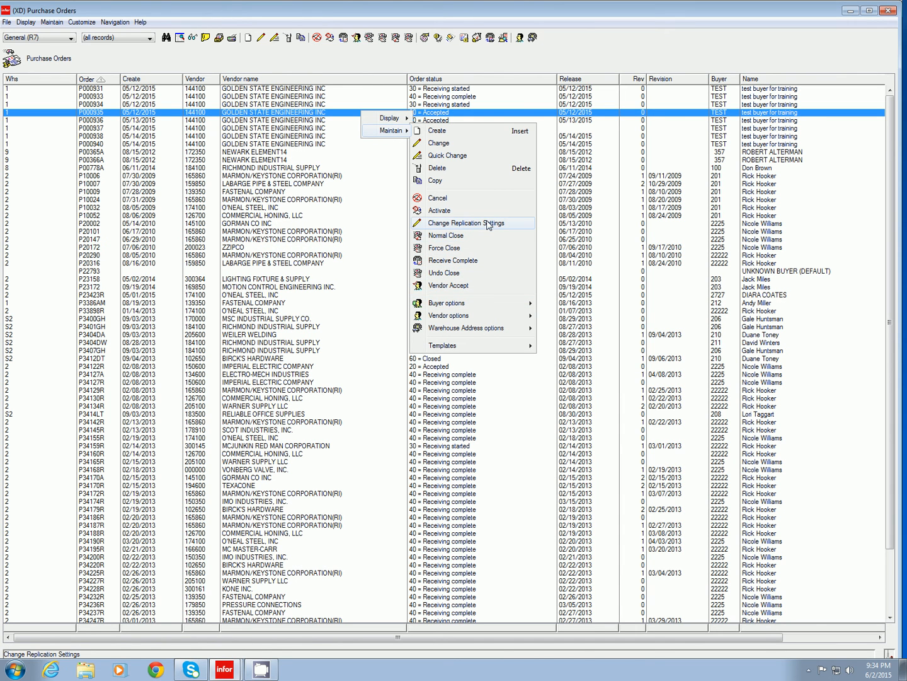
{"action": "left_click", "coordinate": [482, 265]}
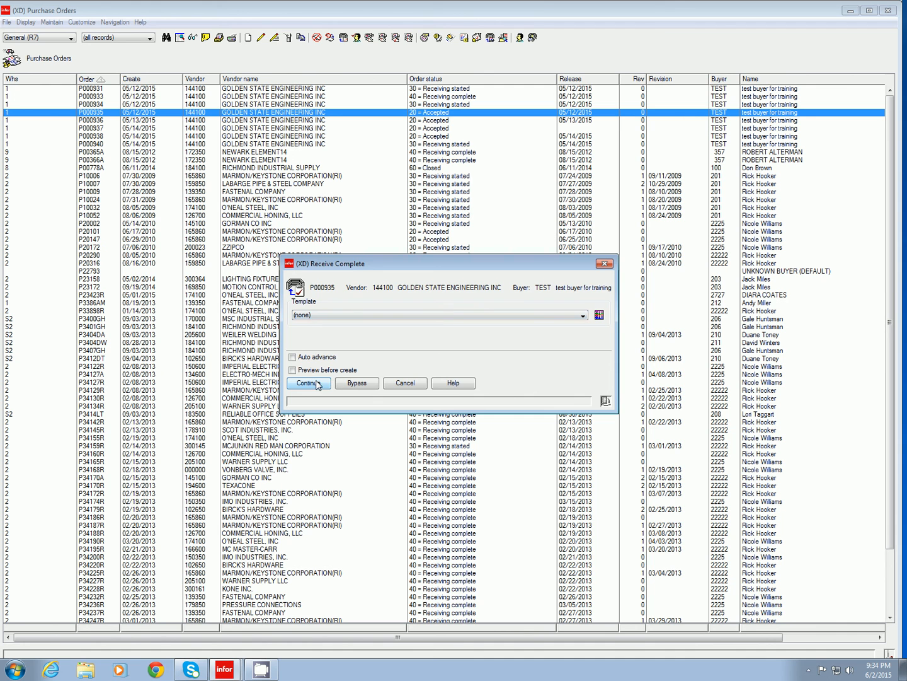
{"action": "left_click", "coordinate": [309, 383]}
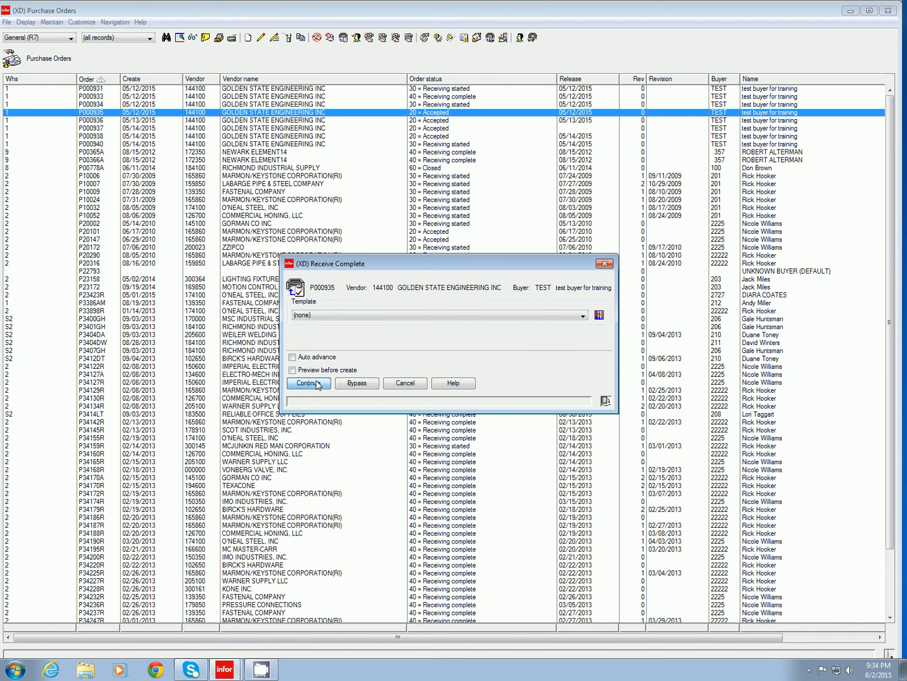